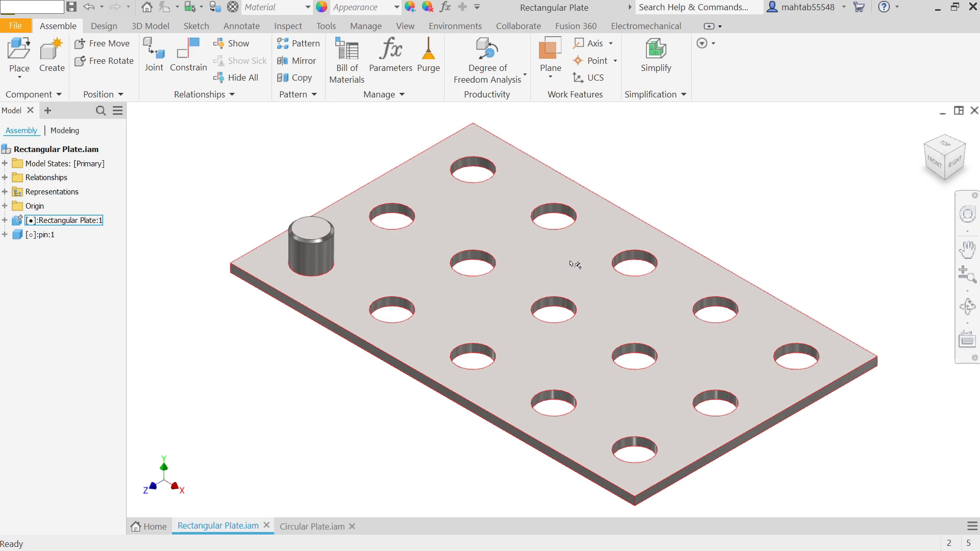
Pattern the pin component across the plate's holes by following the plate's Rectangular Pattern1 feature
left_click(301, 46)
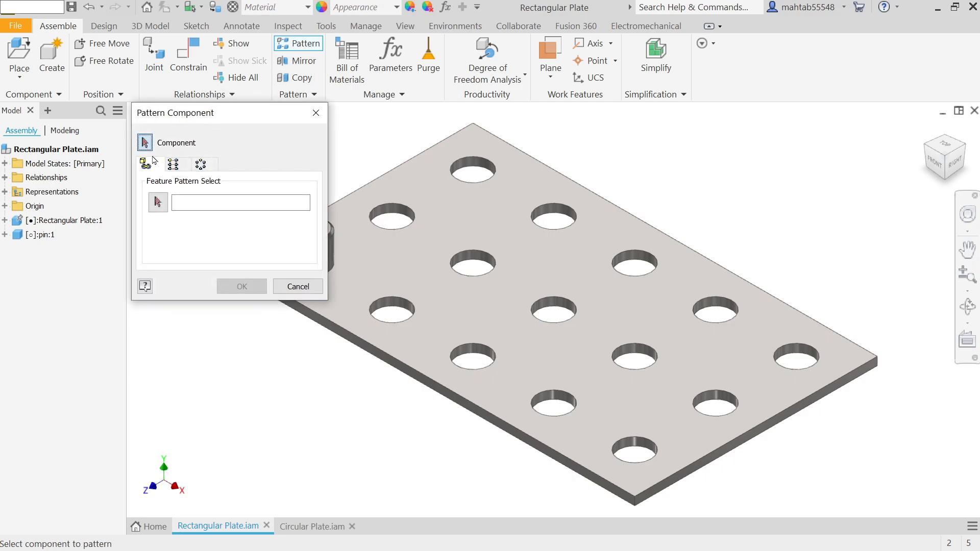
left_click_drag(241, 118, 184, 166)
middle_click_drag(577, 261, 649, 255)
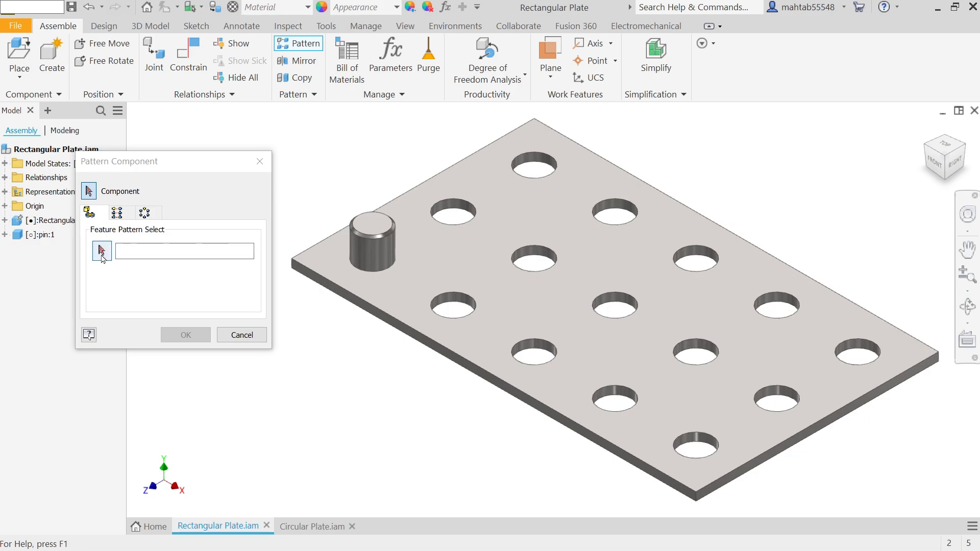
left_click(375, 247)
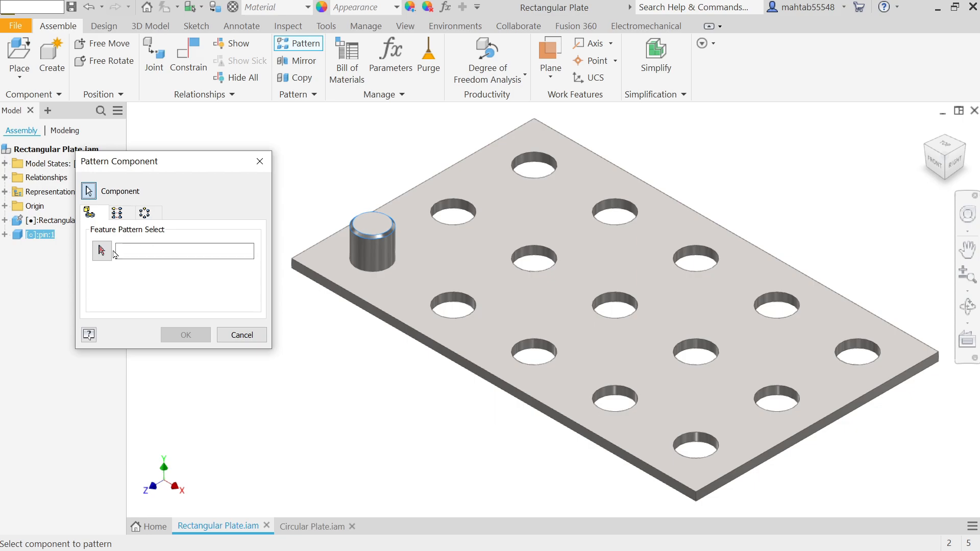
left_click(64, 131)
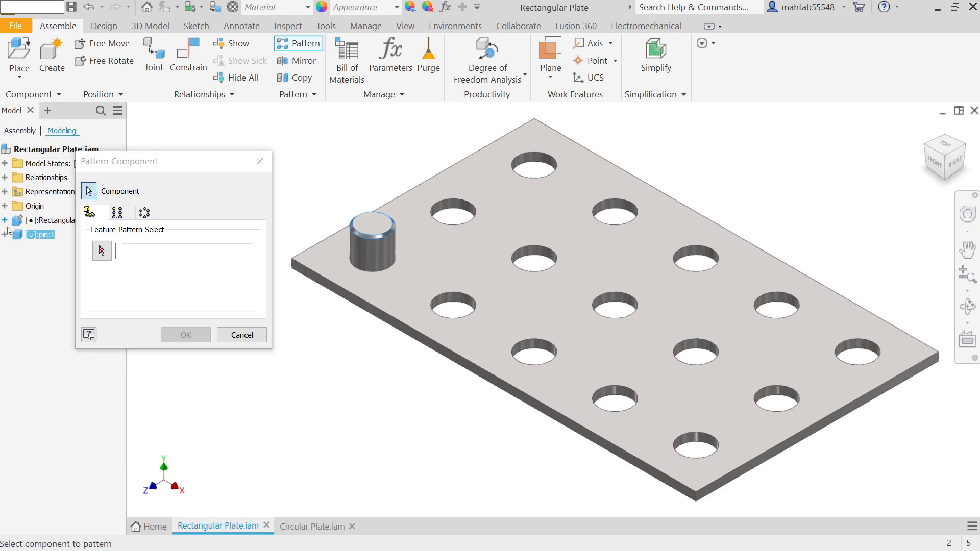
left_click(5, 220)
left_click_drag(135, 166, 183, 154)
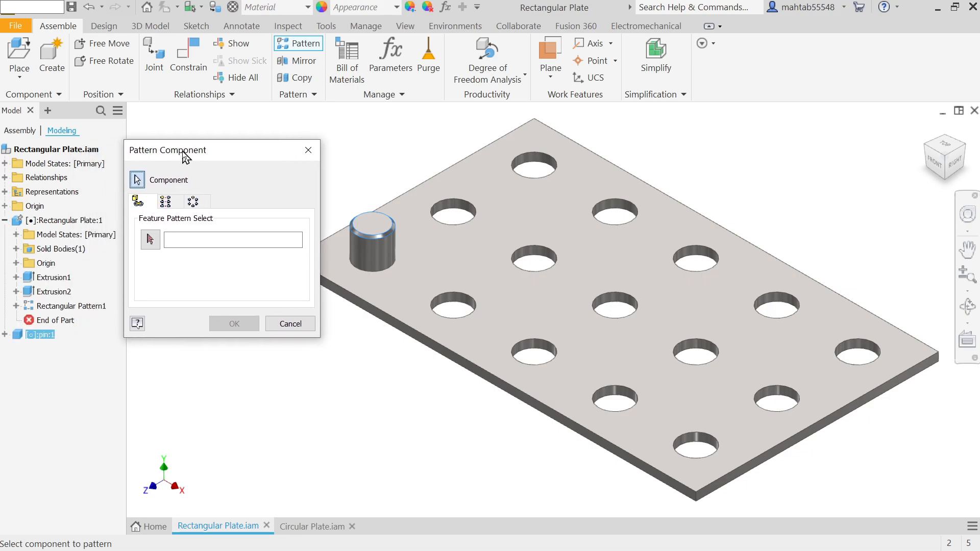
middle_click_drag(434, 270, 469, 264)
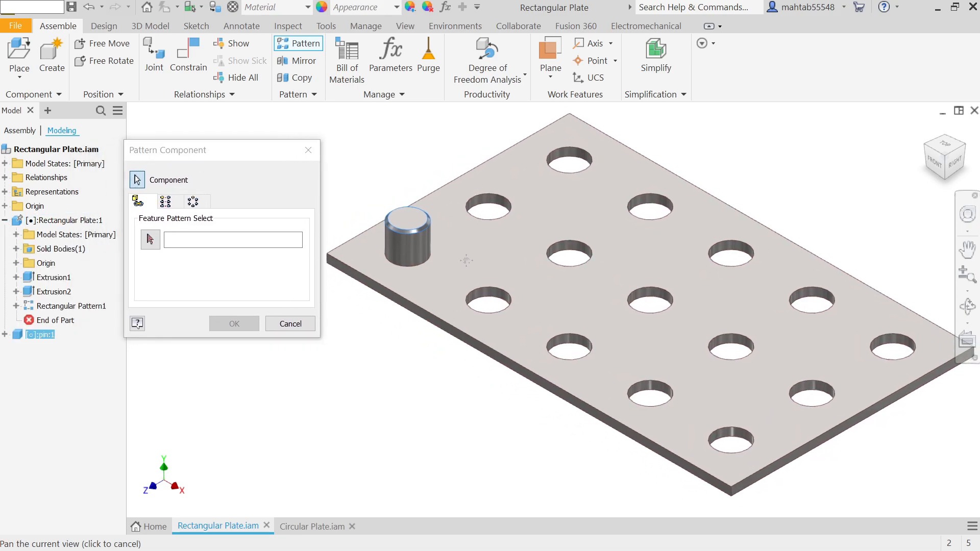
left_click_drag(199, 153, 220, 151)
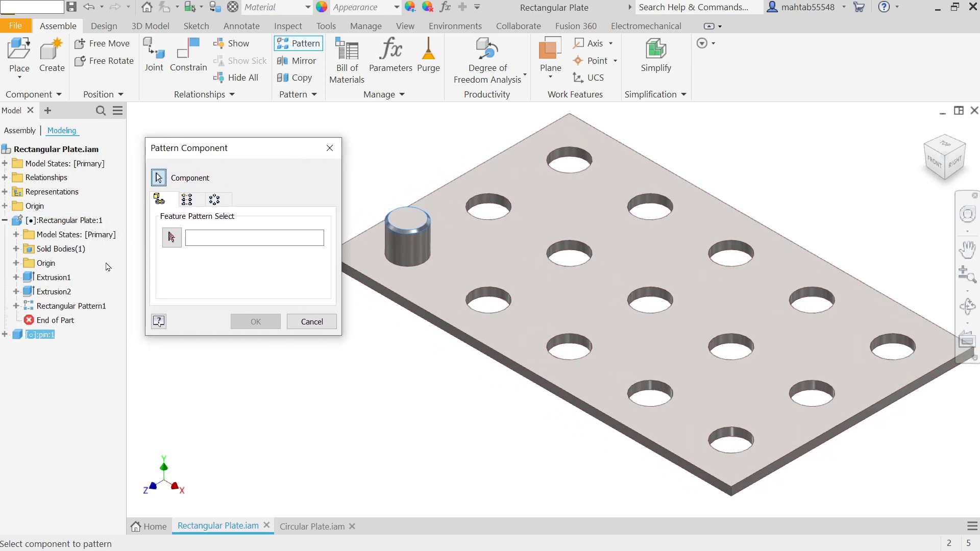
left_click(171, 238)
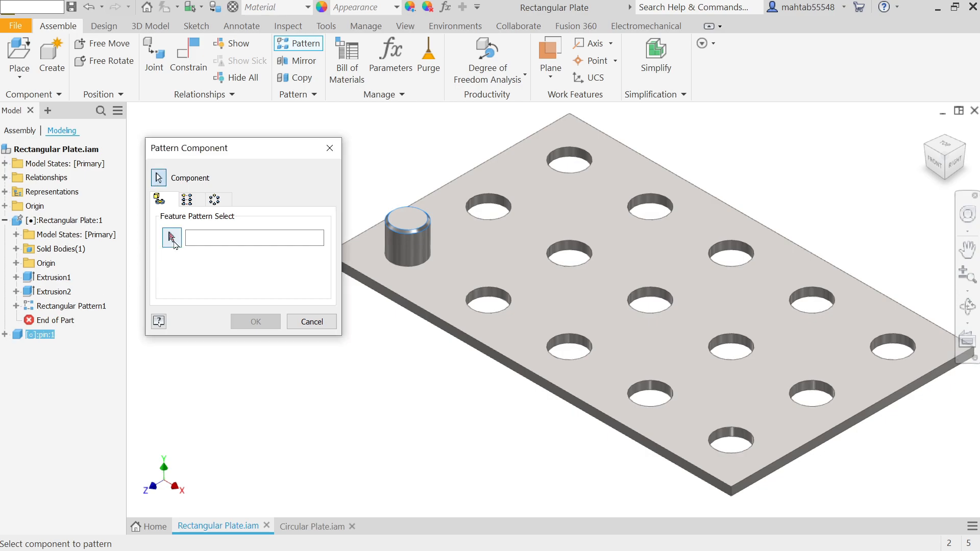
left_click(61, 306)
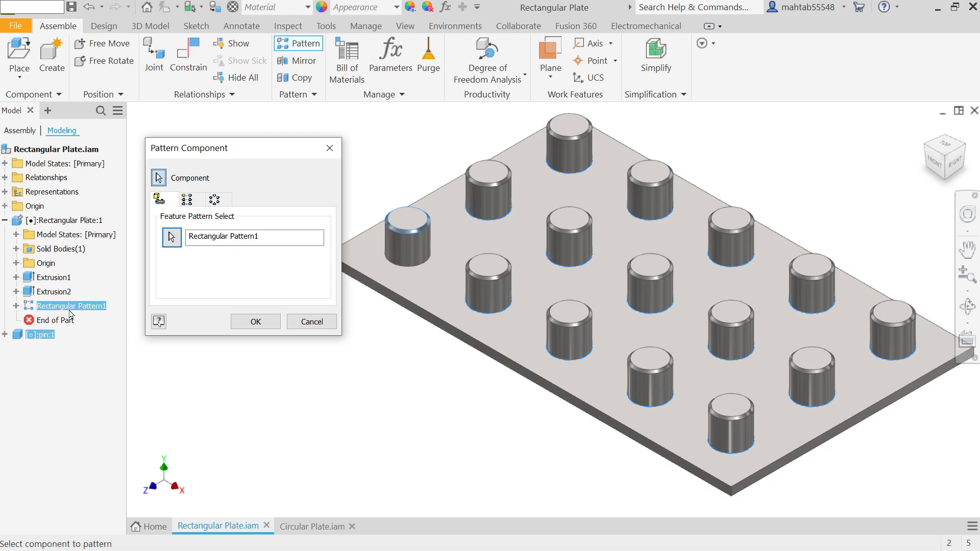
left_click(258, 321)
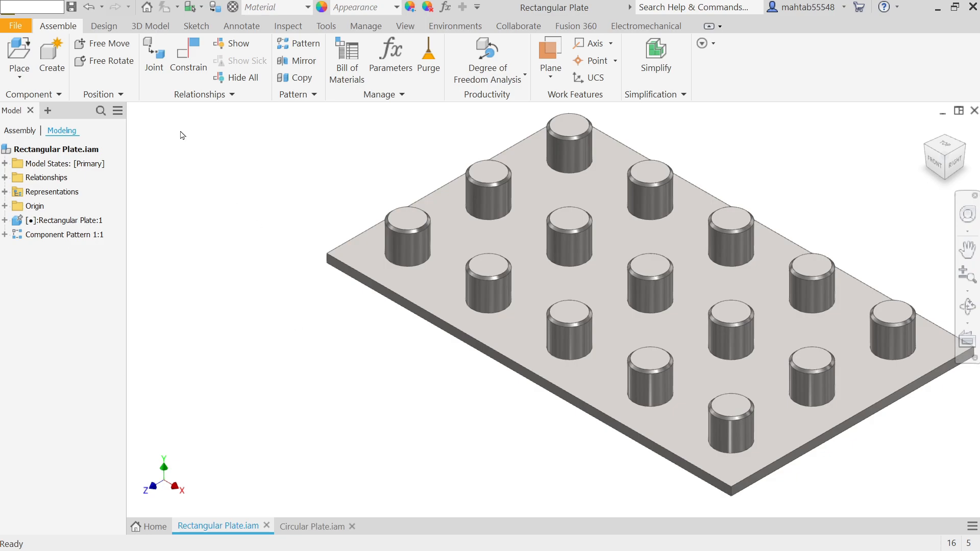
Undo the pin's component pattern and return the model browser to the assembly view
left_click(89, 7)
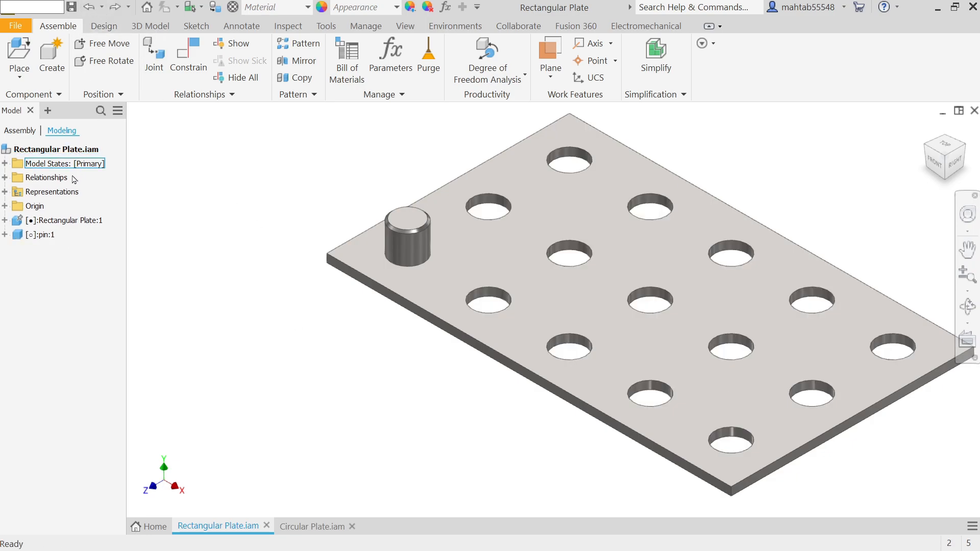
left_click(20, 131)
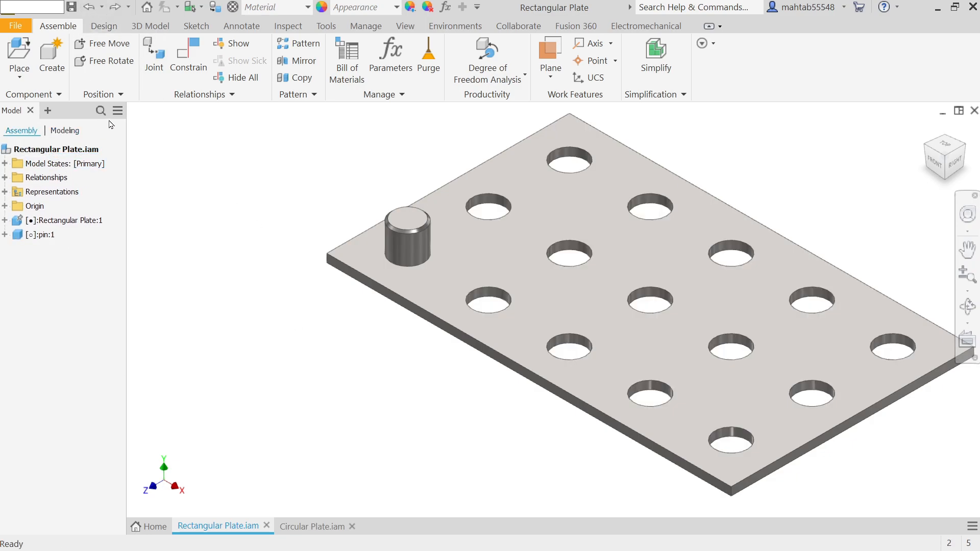
Start a rectangular component pattern of the pin with 5 columns at 20 mm spacing along the plate's long edge
left_click(304, 46)
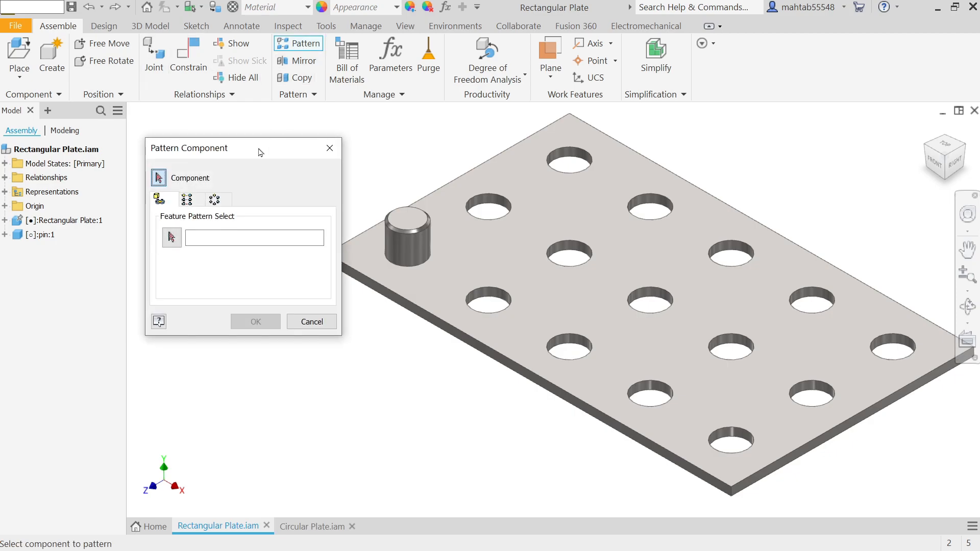
left_click(188, 200)
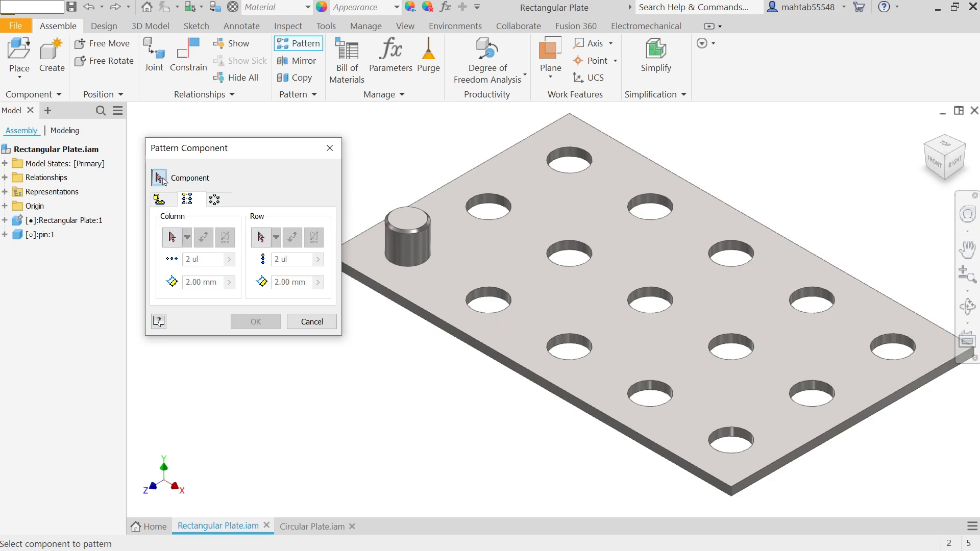
left_click(405, 244)
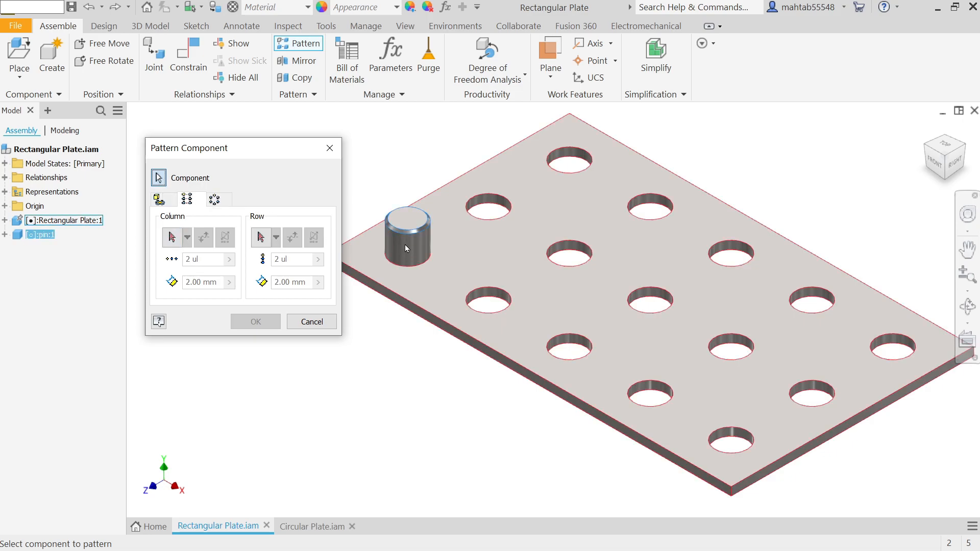
left_click(172, 239)
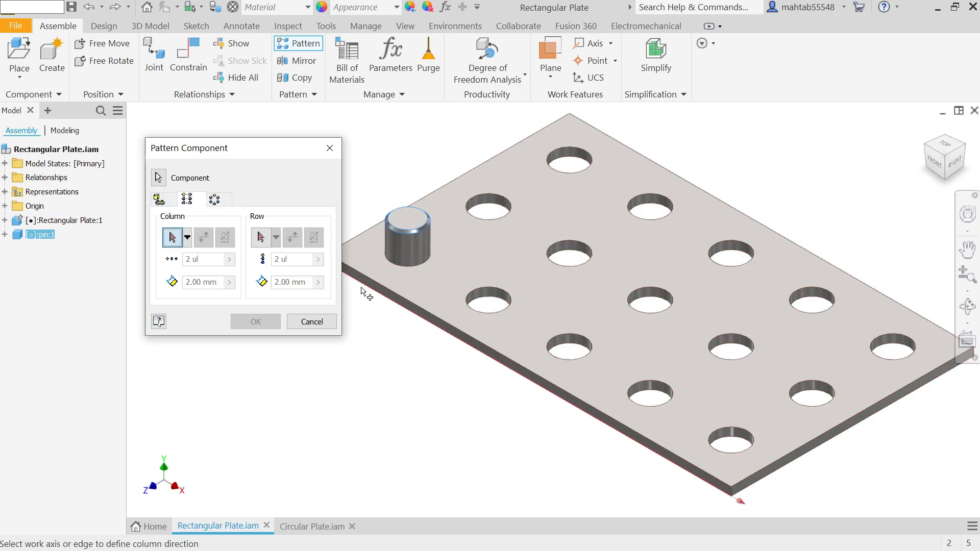
left_click(421, 308)
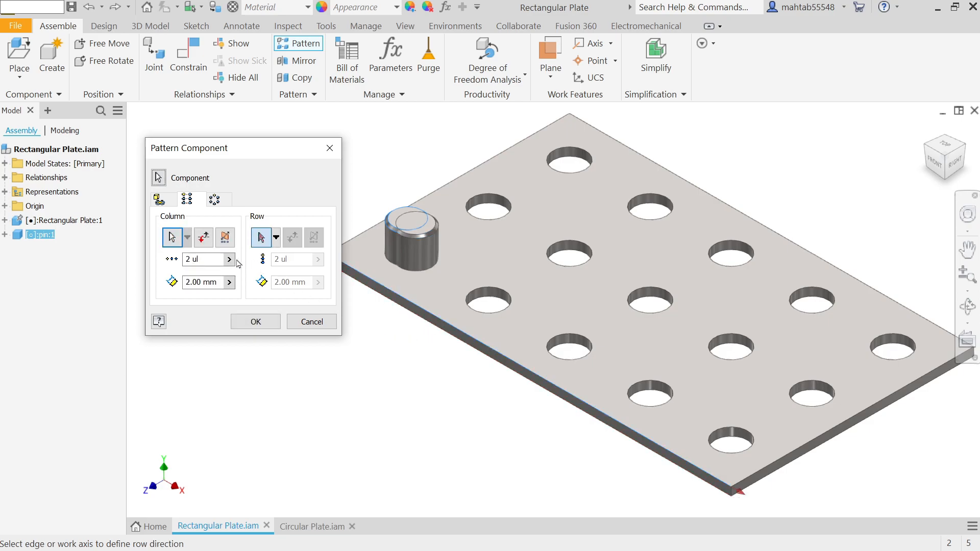
left_click(209, 260)
type("5")
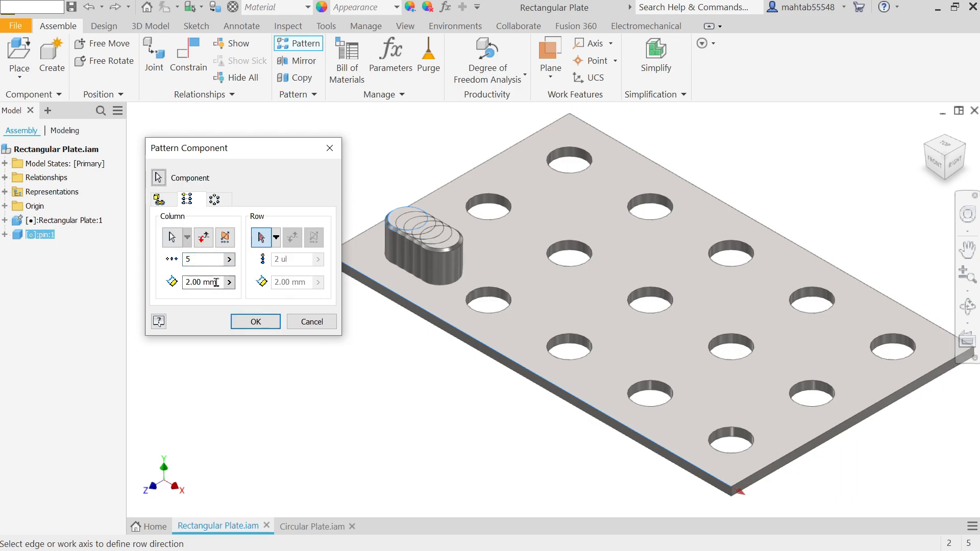
left_click(215, 282)
type("20")
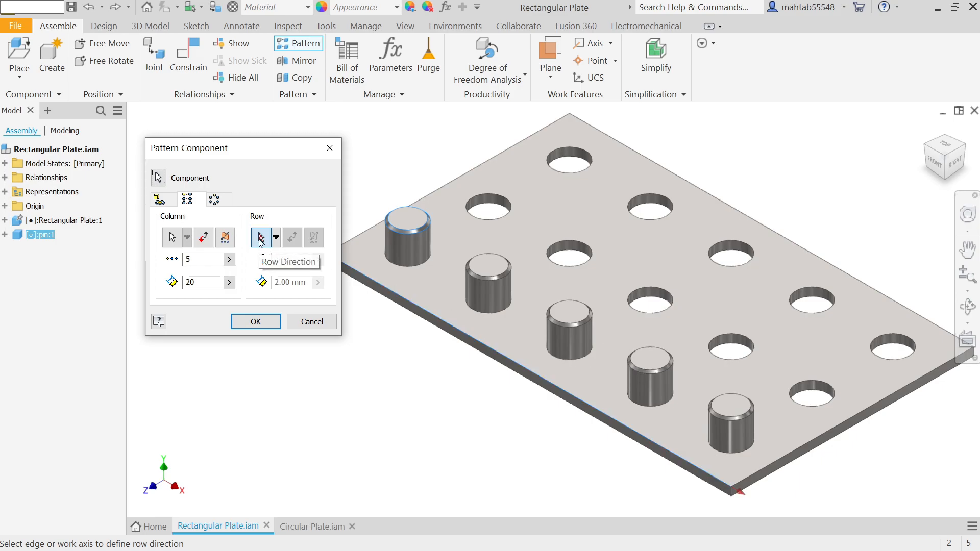
Add 3 rows at 20 mm spacing along the plate's short edge, flipping the row direction onto the plate
left_click(426, 198)
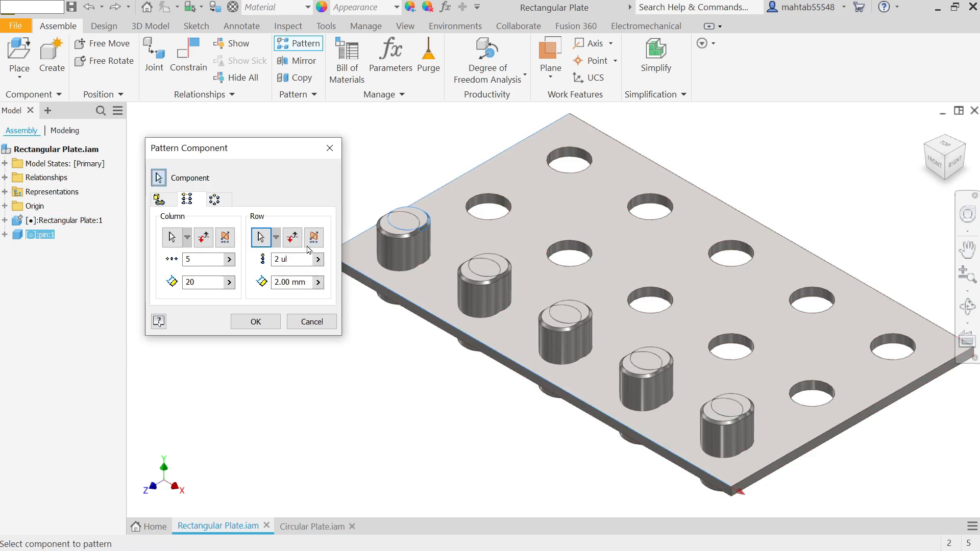
left_click_drag(297, 259, 258, 259)
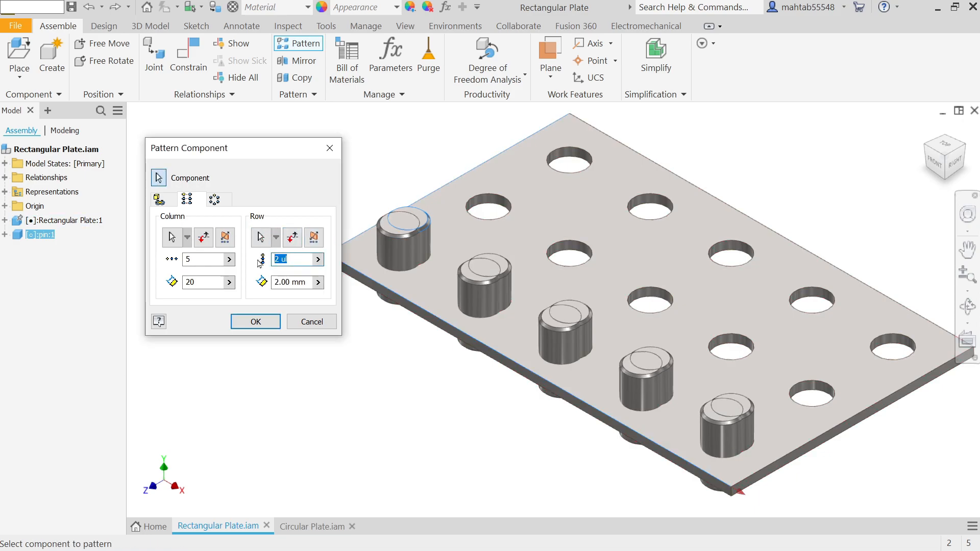
type("3")
left_click_drag(307, 282, 272, 282)
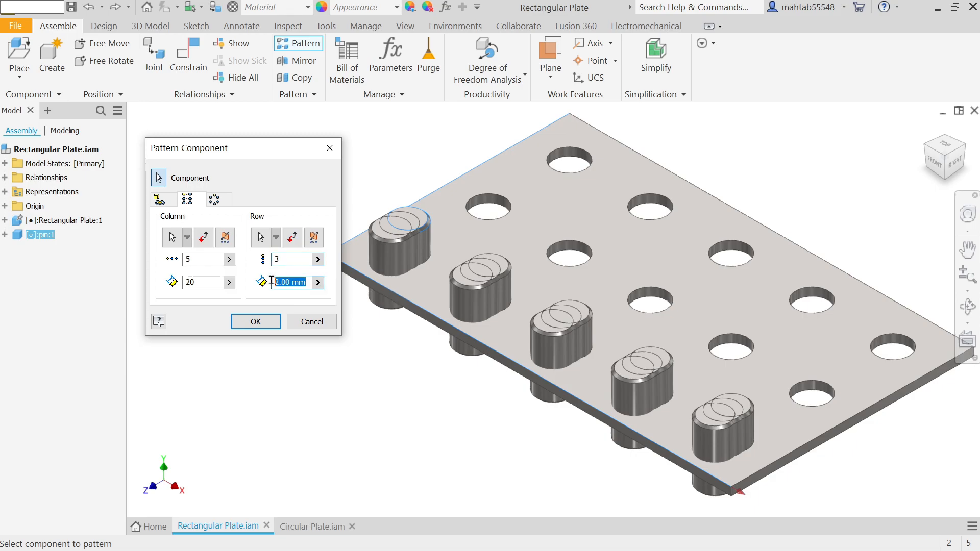
type("20")
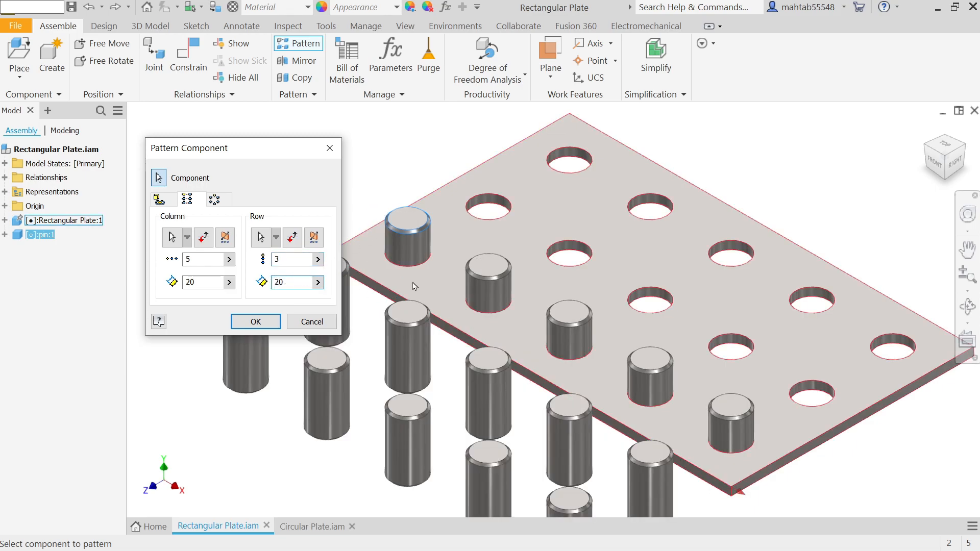
left_click(294, 240)
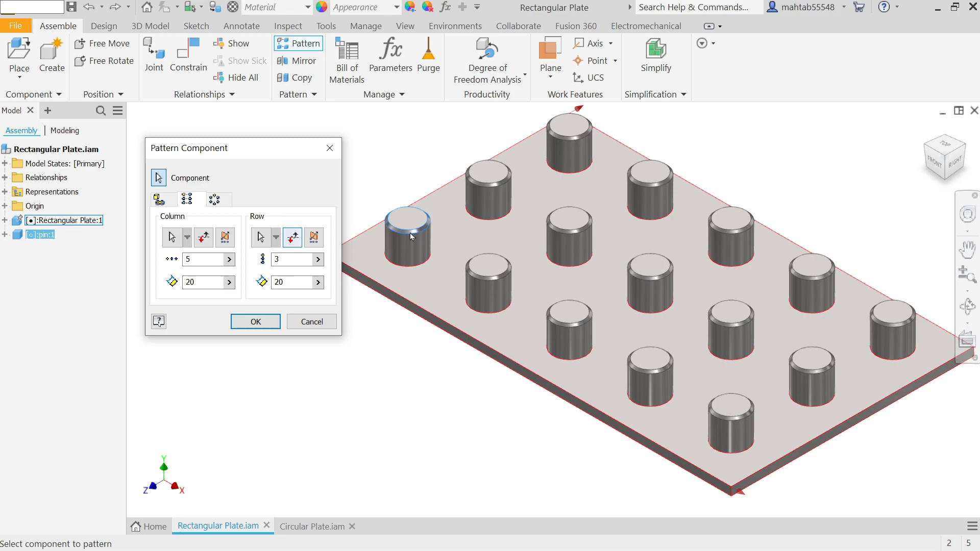
Try the midplane option for the rows, switch it off again, and create the rectangular pin pattern
left_click(314, 238)
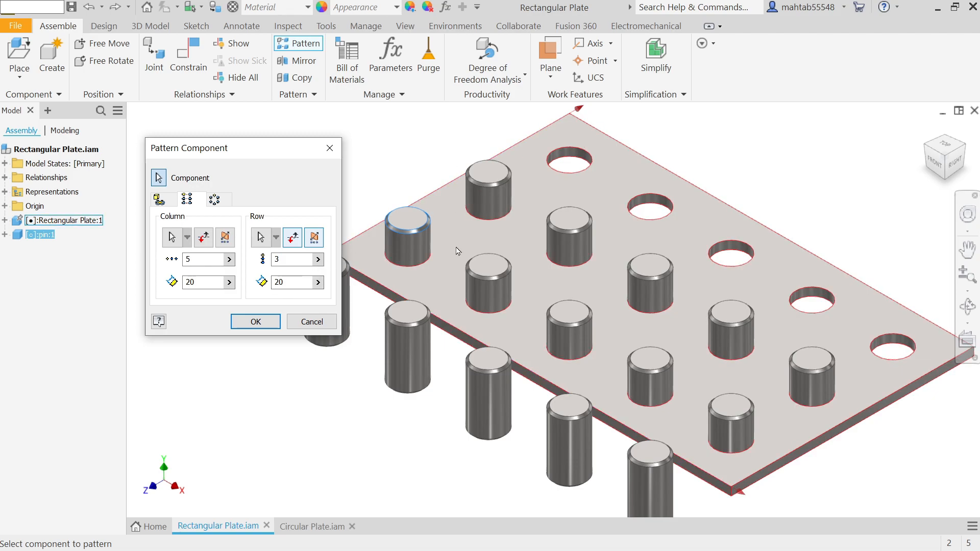
left_click(315, 239)
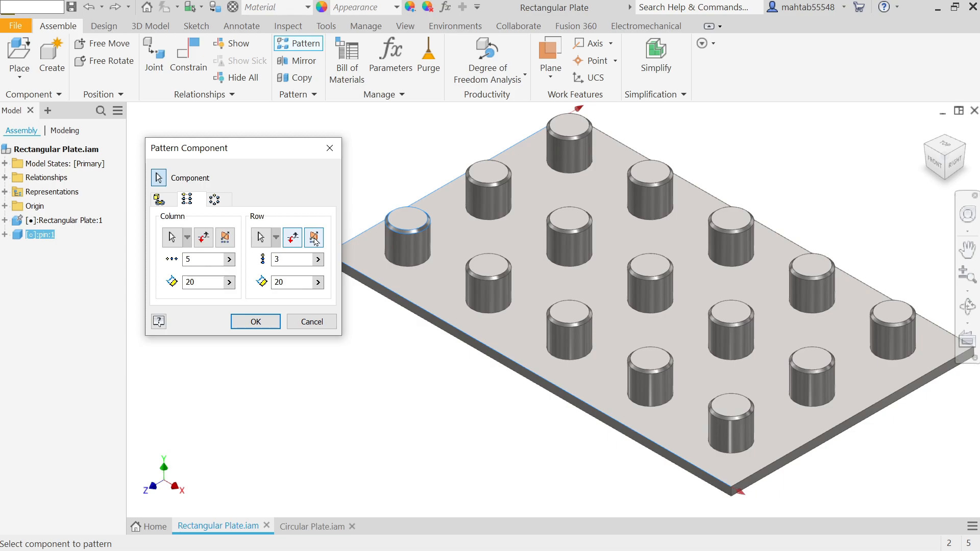
left_click(257, 322)
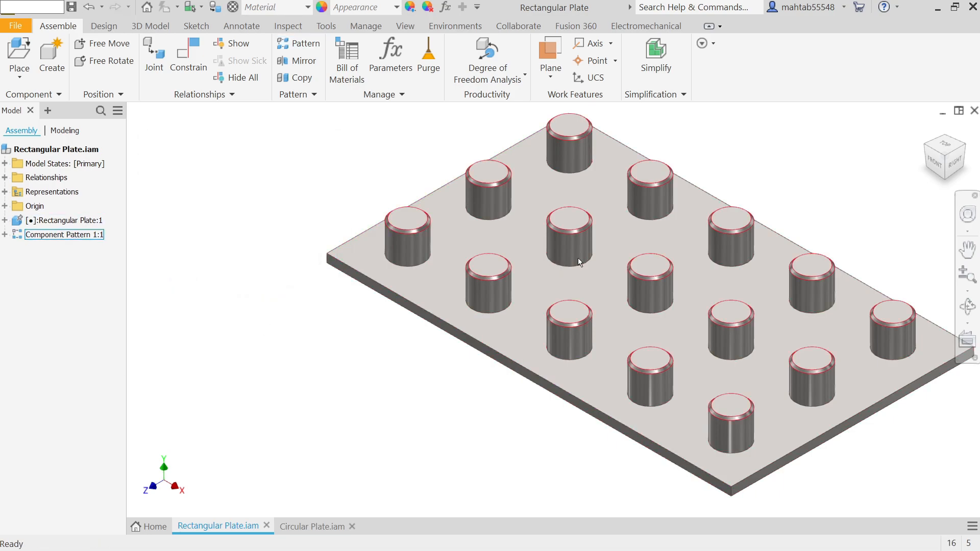
In the Circular Plate assembly, start a circular component pattern of the pin around the plate's central axis
left_click(308, 526)
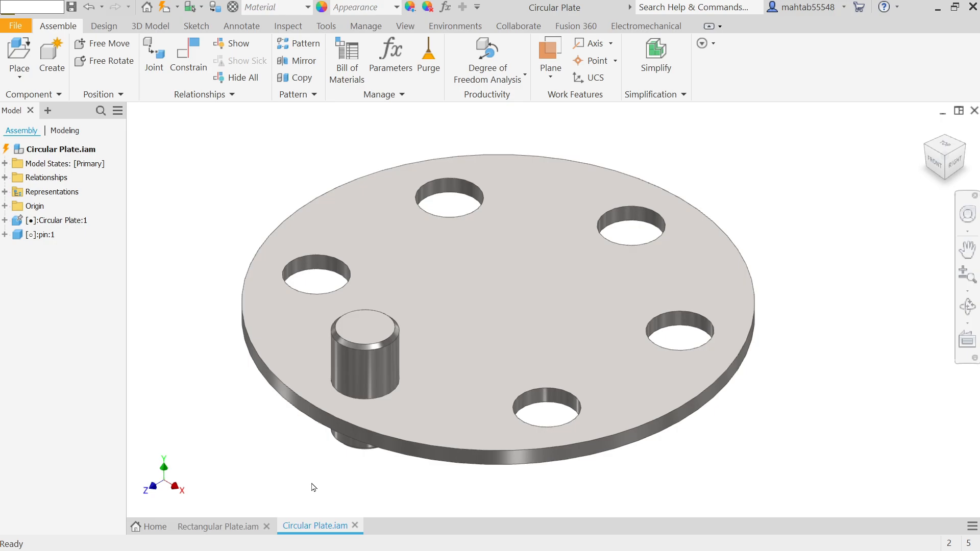
left_click(300, 43)
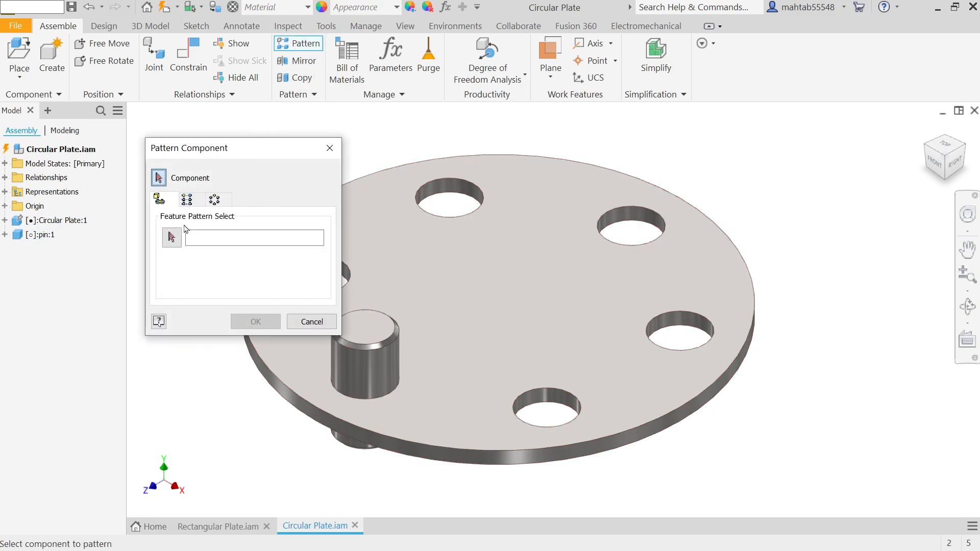
left_click(217, 201)
left_click_drag(242, 152, 183, 136)
left_click(377, 356)
left_click(110, 219)
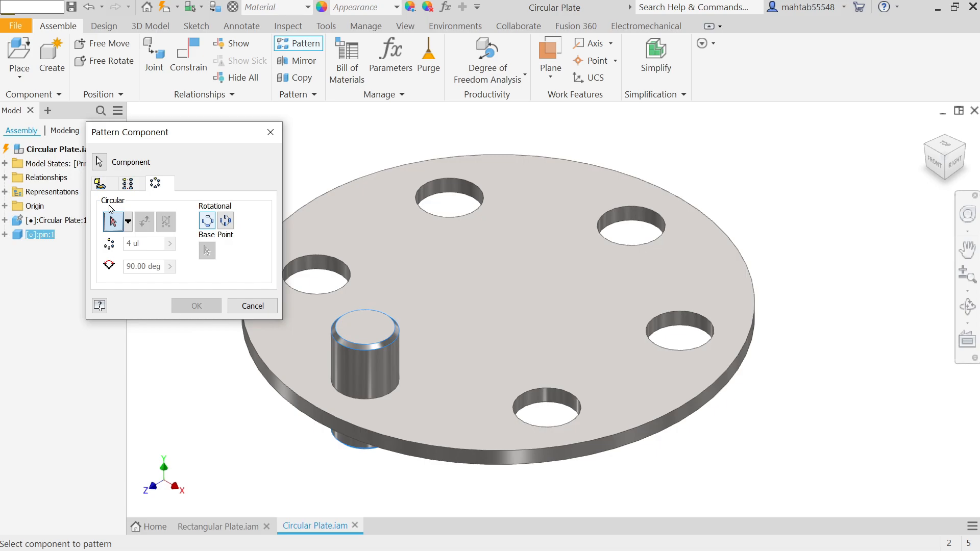
left_click(565, 451)
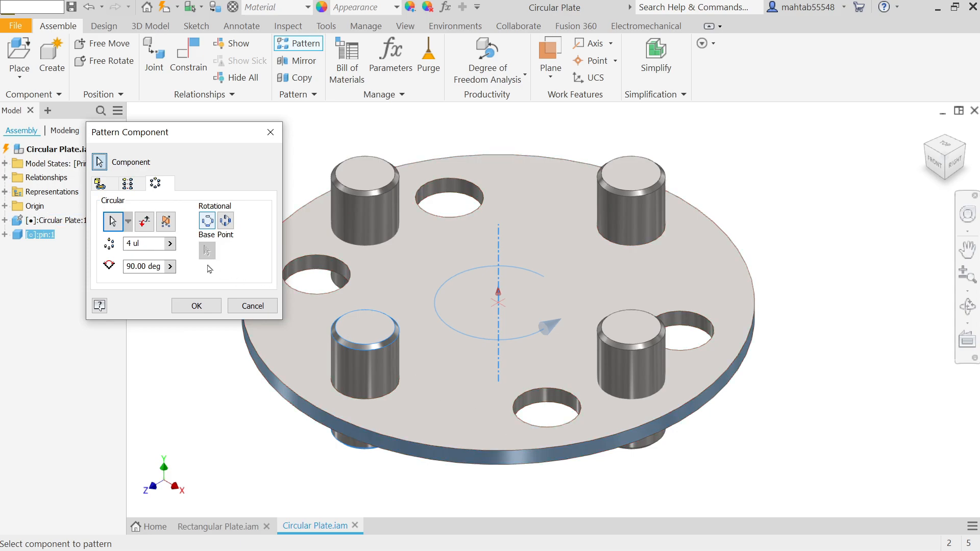
Set the circular pin pattern to 6 instances with an angle of 60 degrees between them
left_click_drag(145, 245, 118, 244)
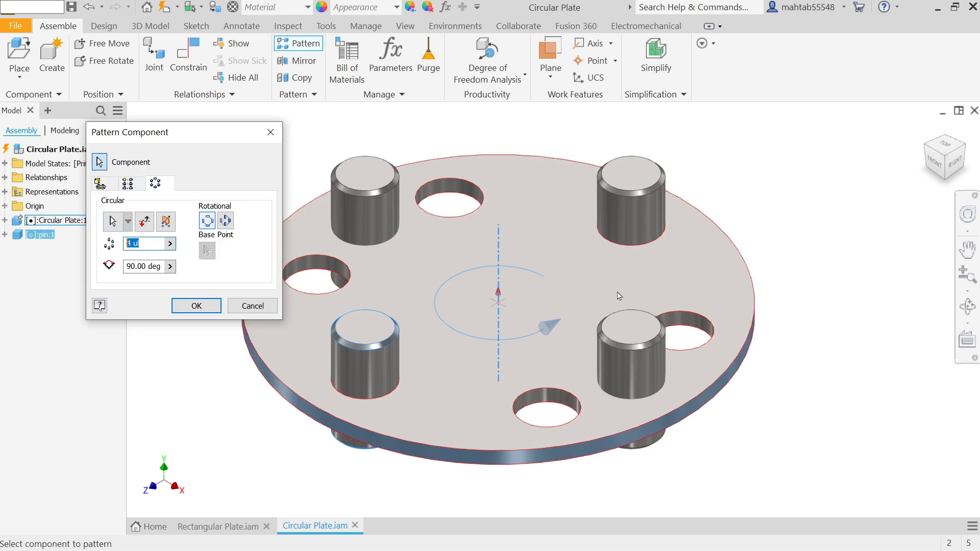
type("6")
left_click_drag(163, 267, 119, 266)
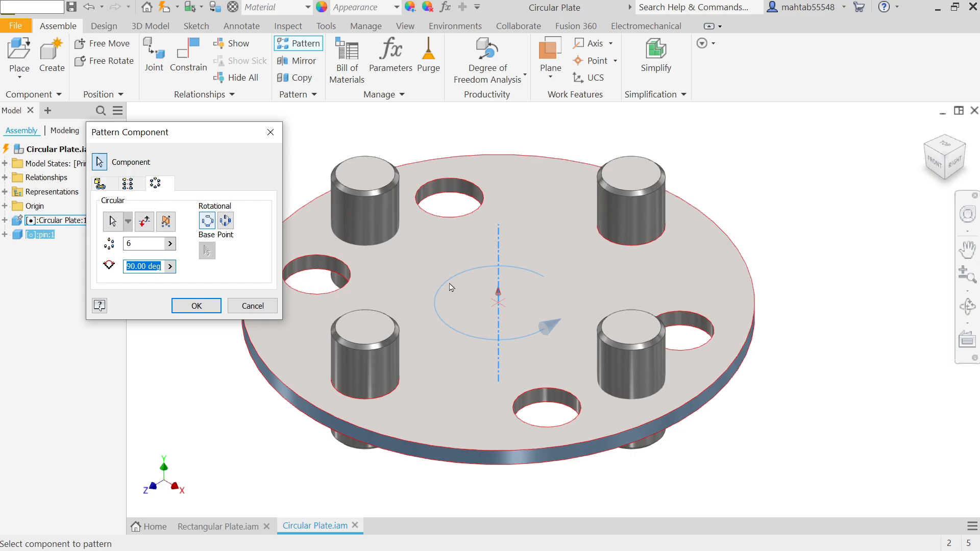
type("60")
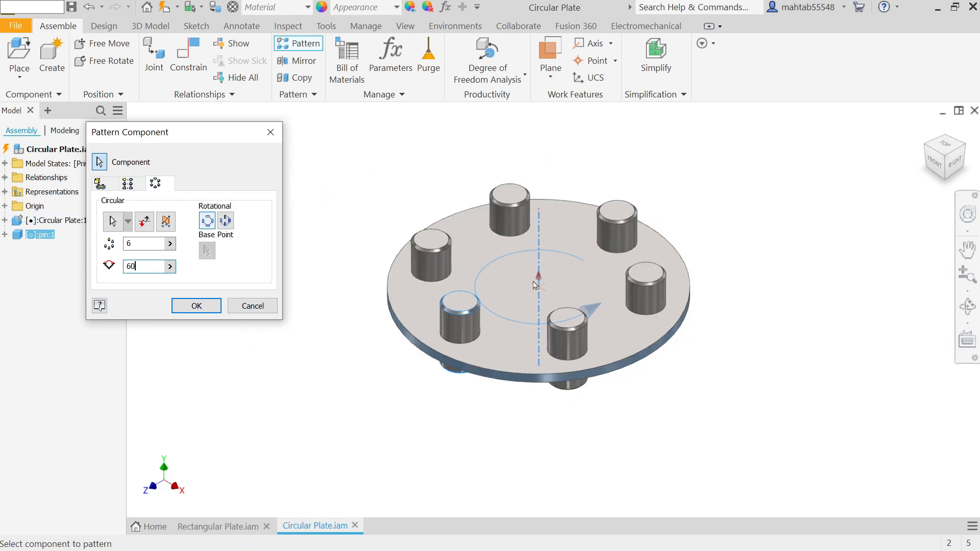
scroll(599, 288, "up", 1)
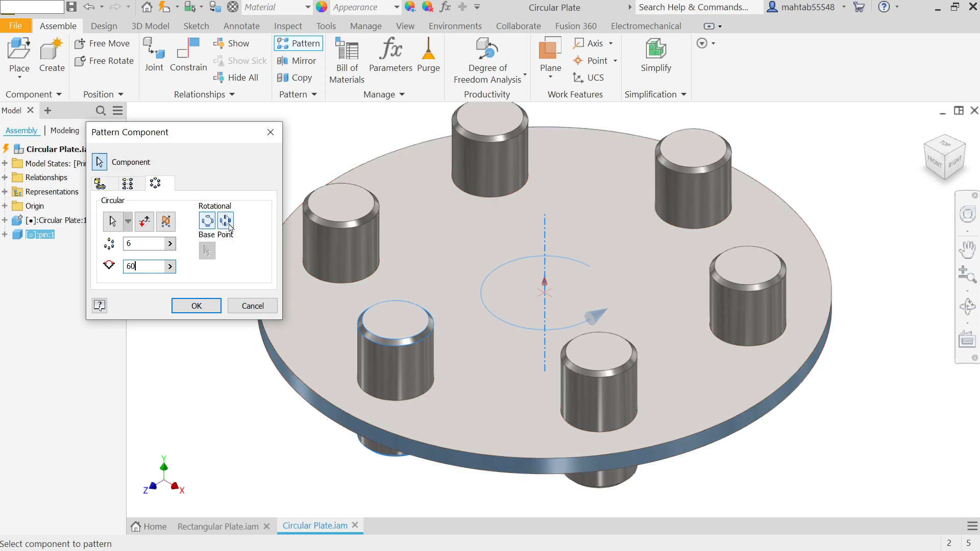
Create the circular pin pattern around the plate with the current settings
left_click(196, 306)
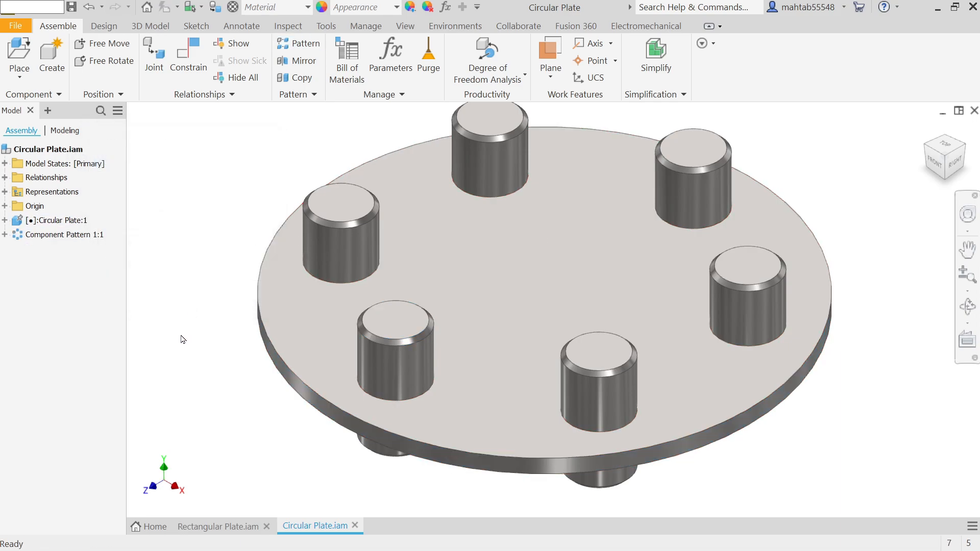
mouse_move(182, 341)
middle_mouse_down("shift")
mouse_move(195, 280)
mouse_move(193, 342)
middle_mouse_up("shift")
scroll(211, 349, "down", 2)
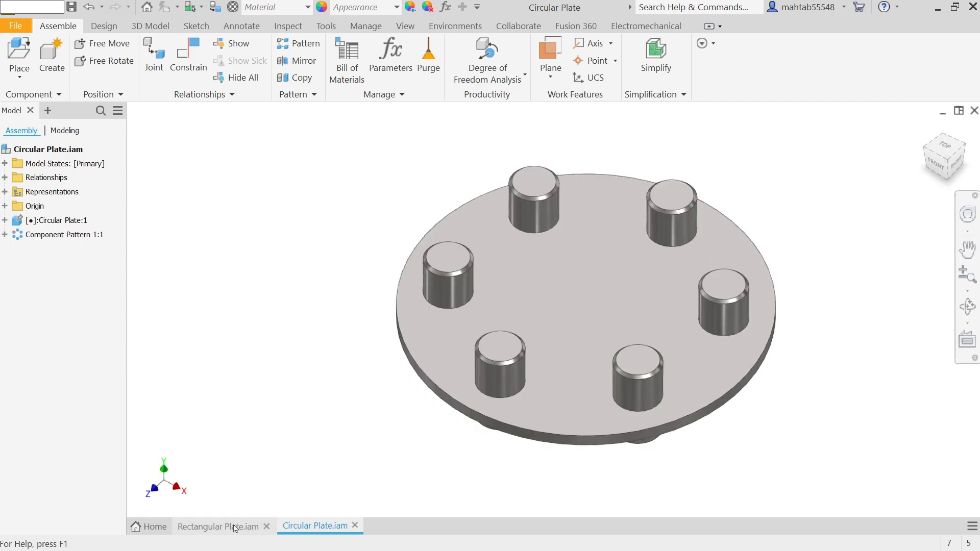
In the Rectangular Plate assembly, suppress Element:4 of the pin pattern, then unsuppress it again
left_click(234, 527)
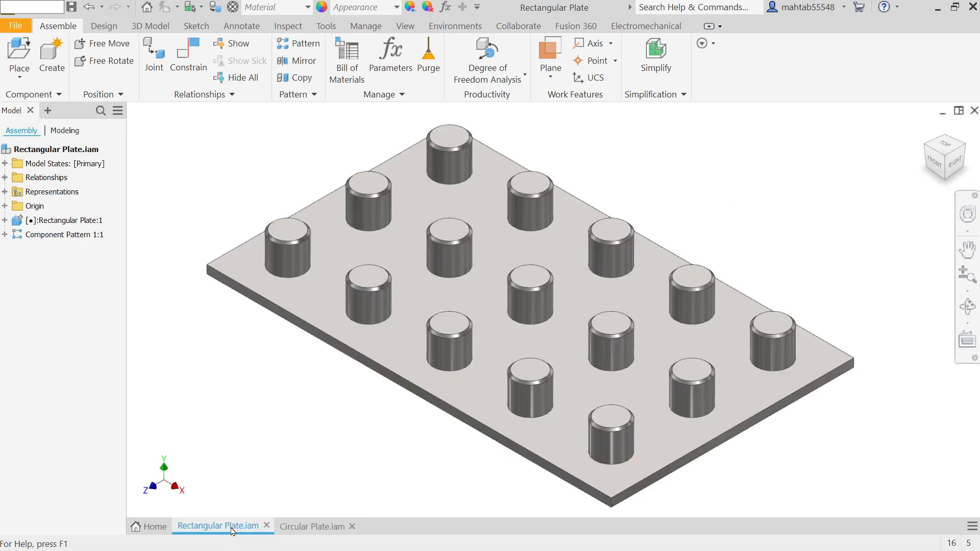
left_click(5, 234)
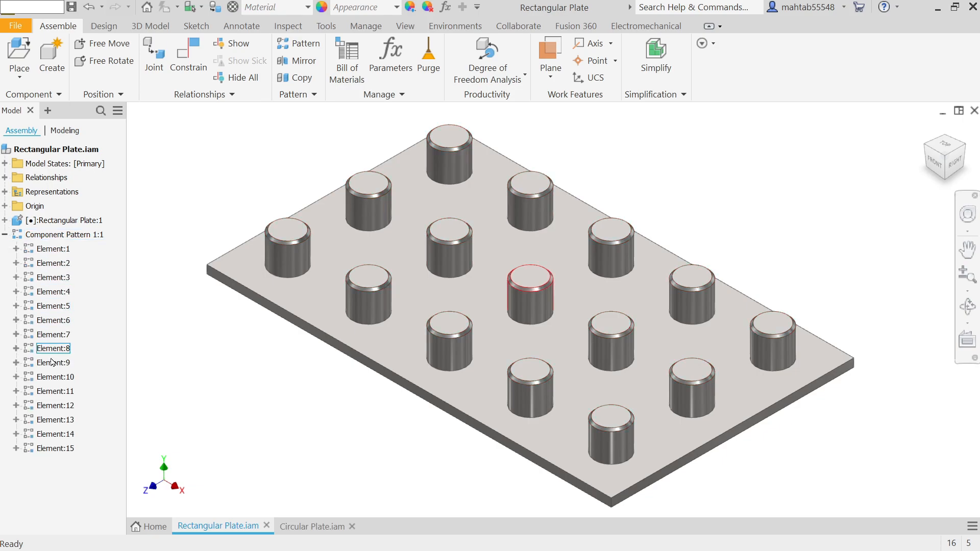
left_click(53, 292)
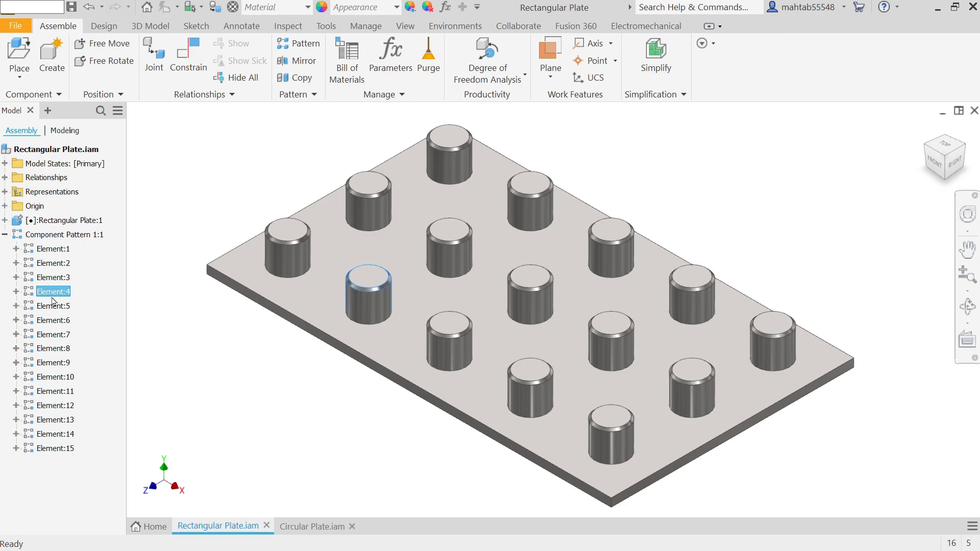
right_click(53, 301)
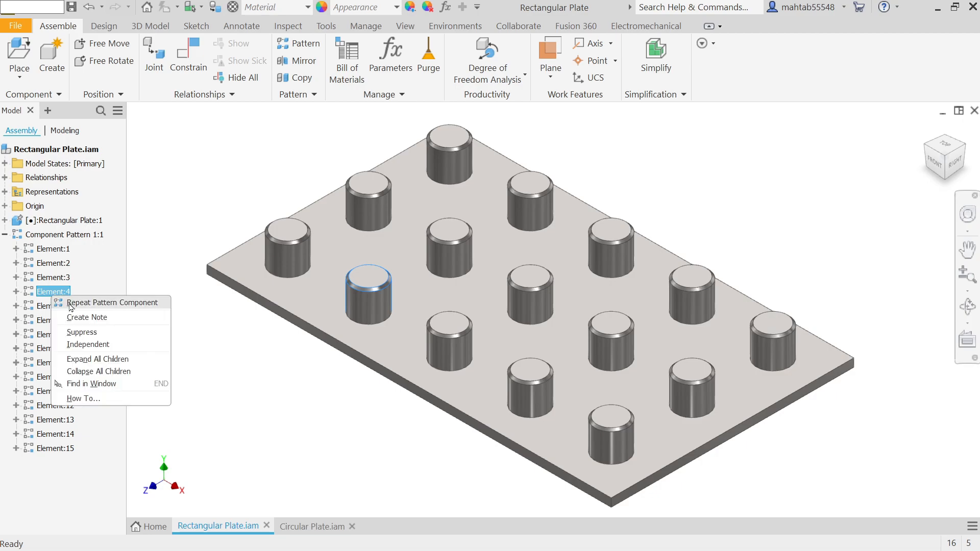
left_click(83, 332)
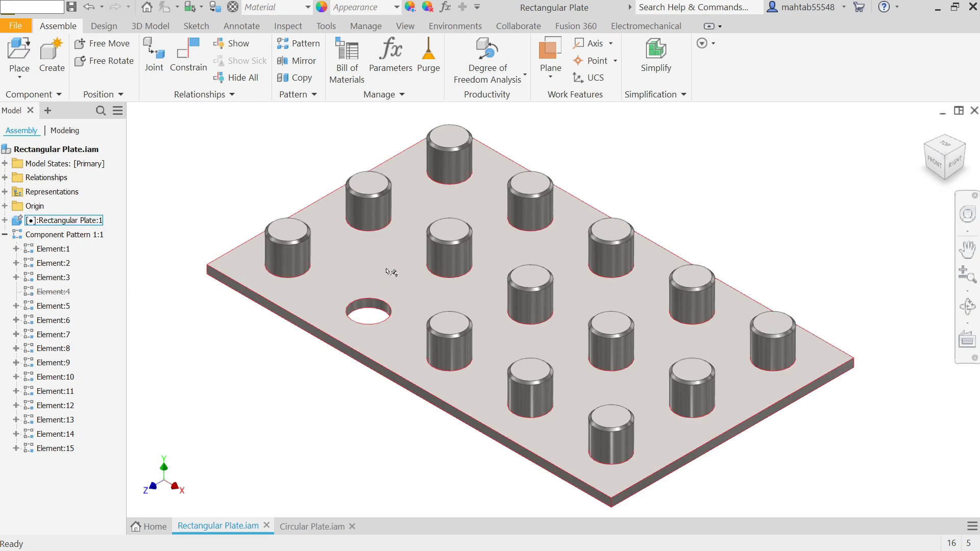
right_click(53, 292)
left_click(86, 329)
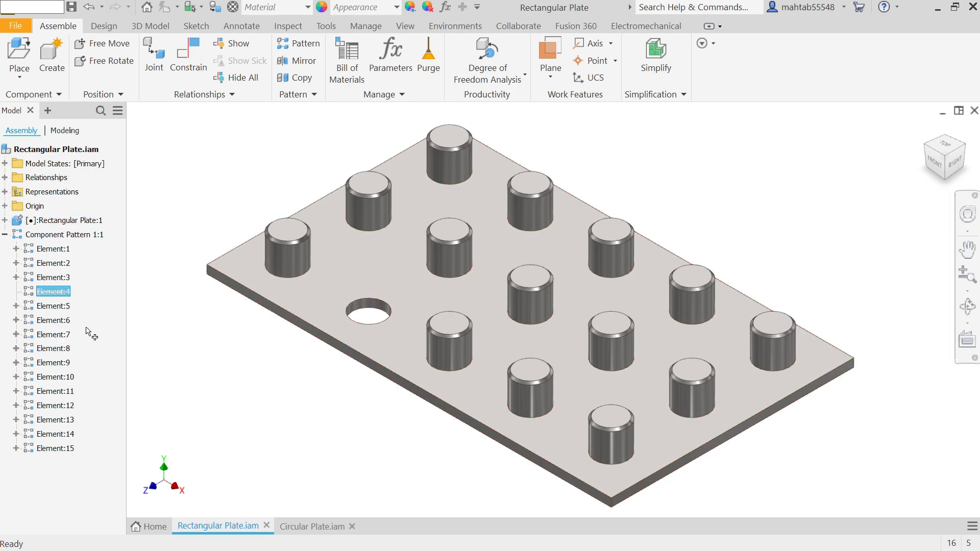
Make Element:4 independent of the pin pattern and move its pin out of the hole, off the plate
right_click(57, 298)
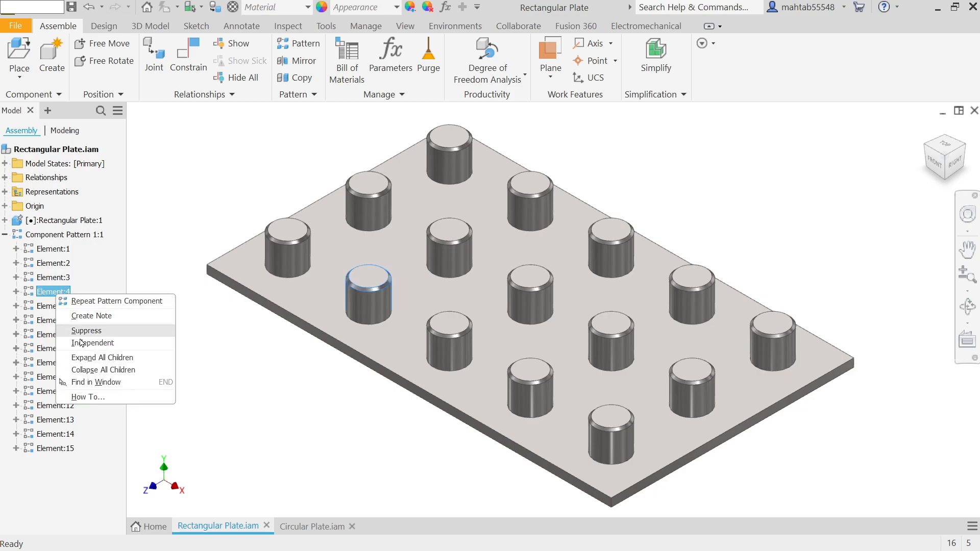
left_click(90, 343)
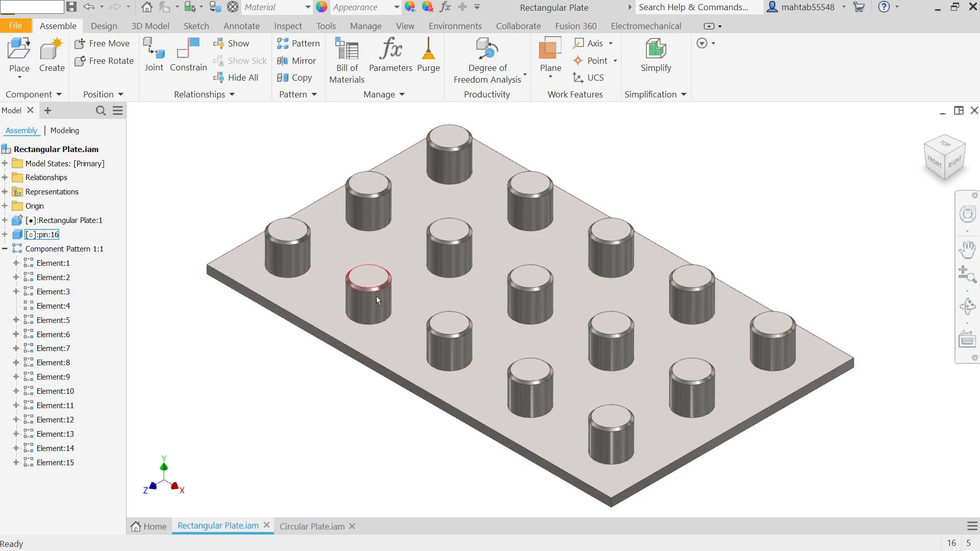
left_click_drag(357, 297, 196, 323)
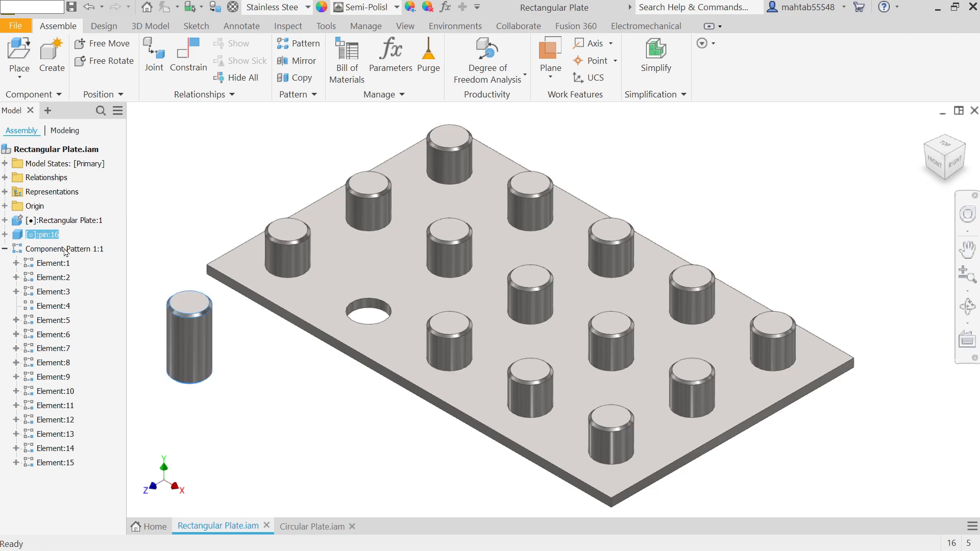
Switch off the independent state of Element:4 and delete the loose pin beside the plate
right_click(51, 308)
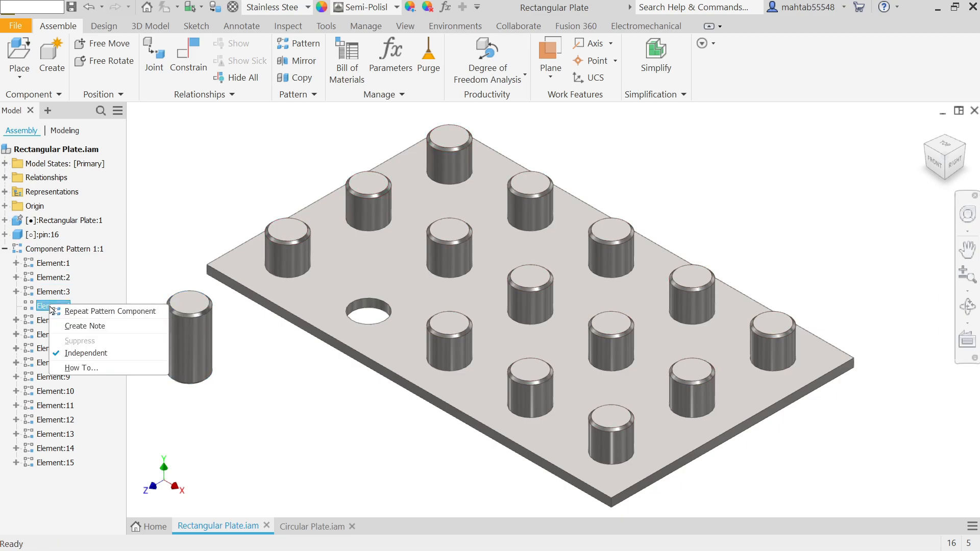
left_click(61, 354)
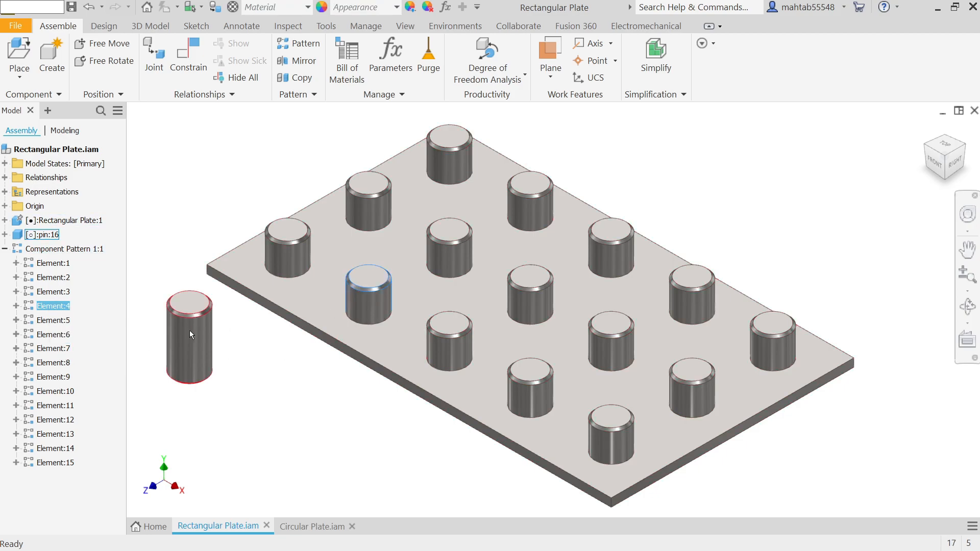
left_click_drag(189, 332, 230, 343)
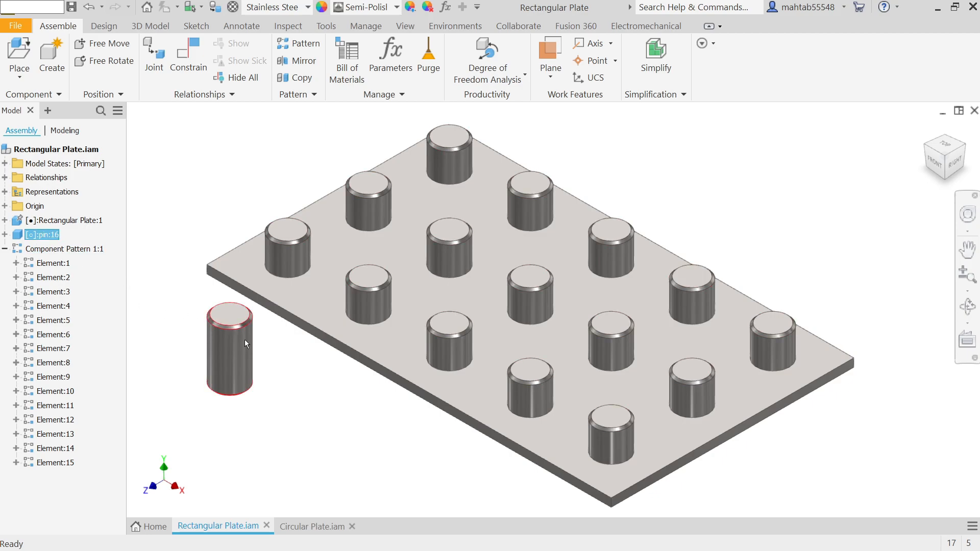
right_click(49, 238)
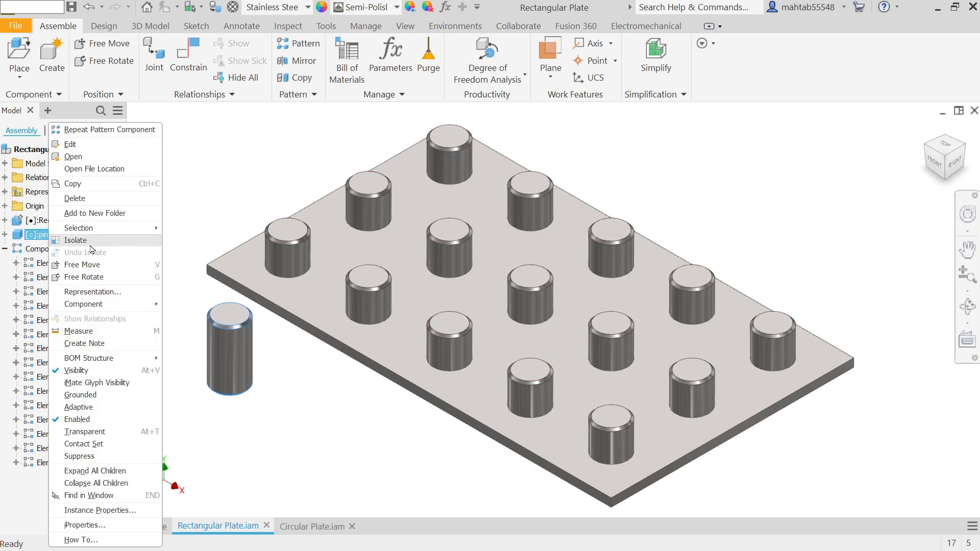
left_click(76, 198)
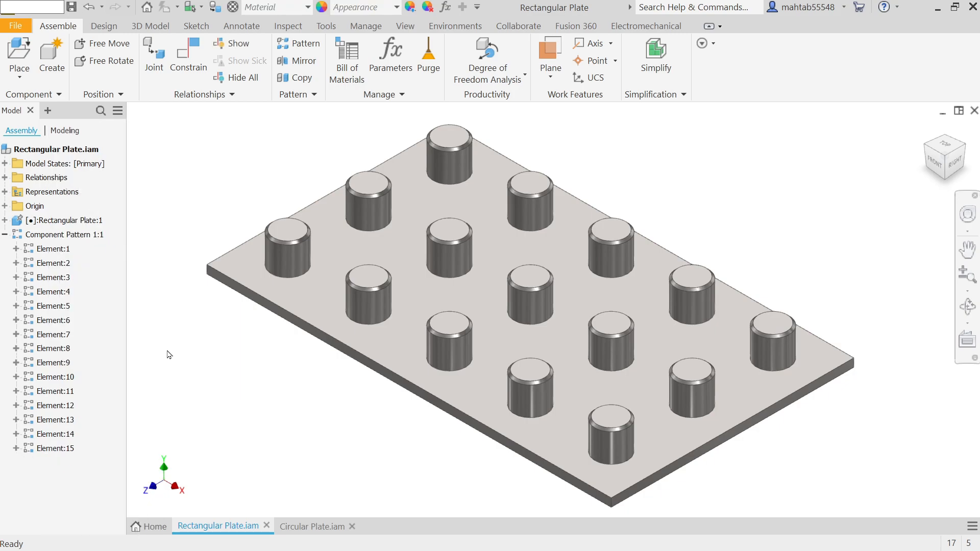
right_click(59, 350)
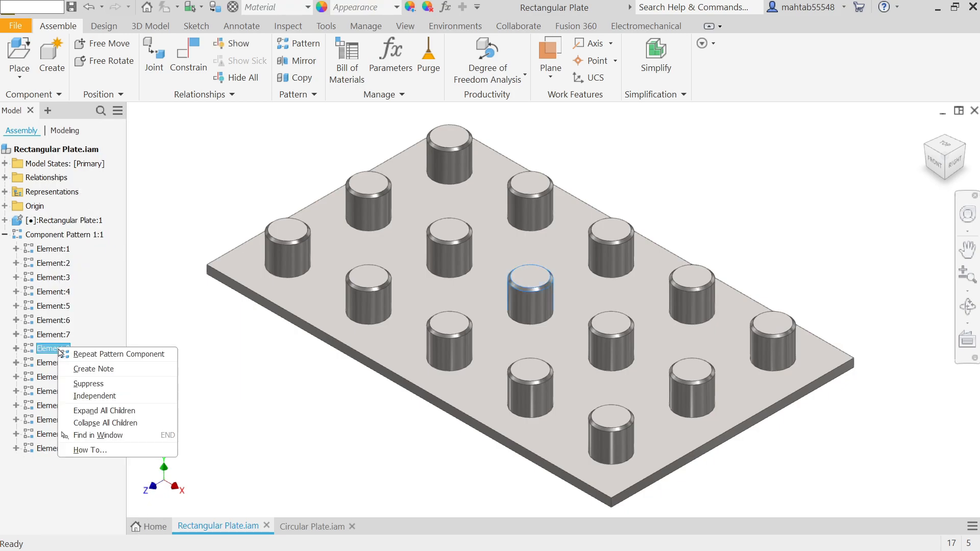
left_click(164, 279)
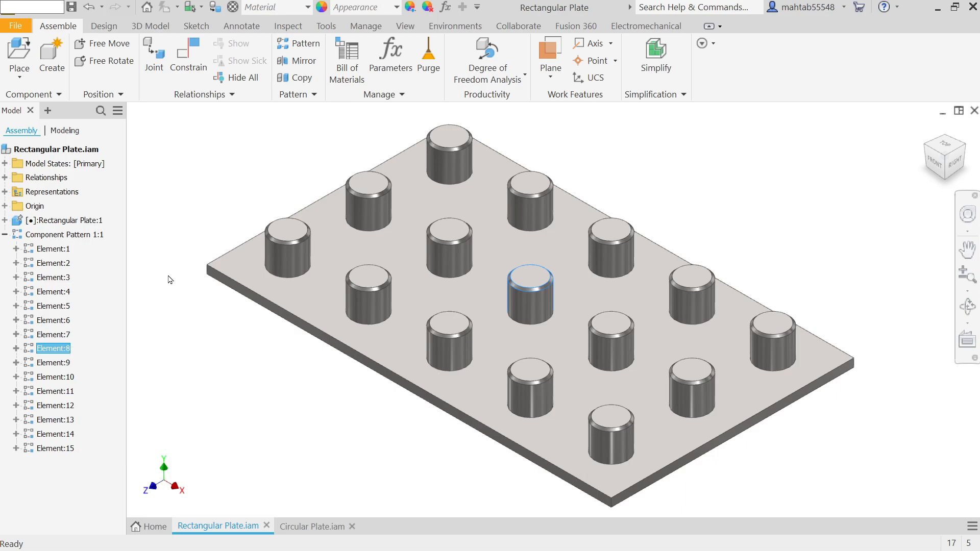
middle_click_drag(280, 378, 260, 372)
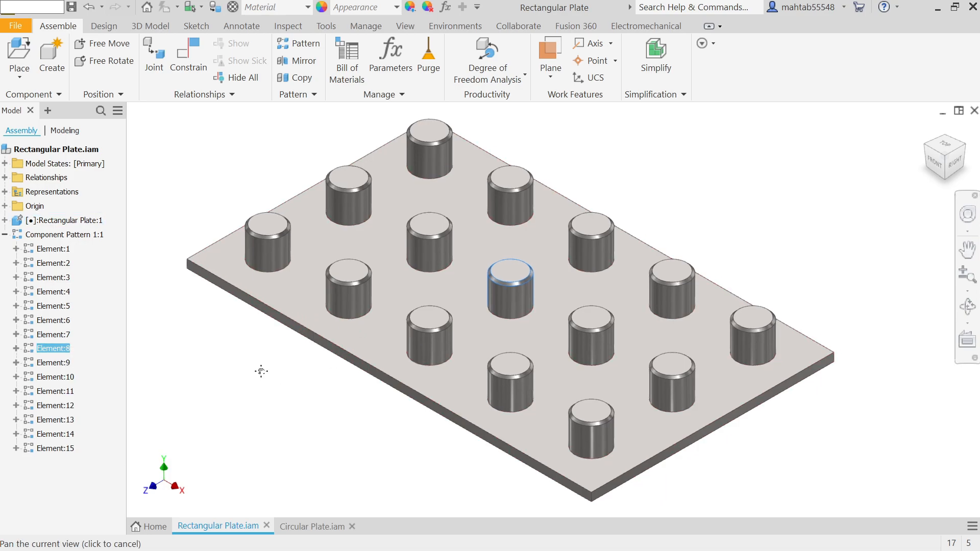
left_click(274, 372)
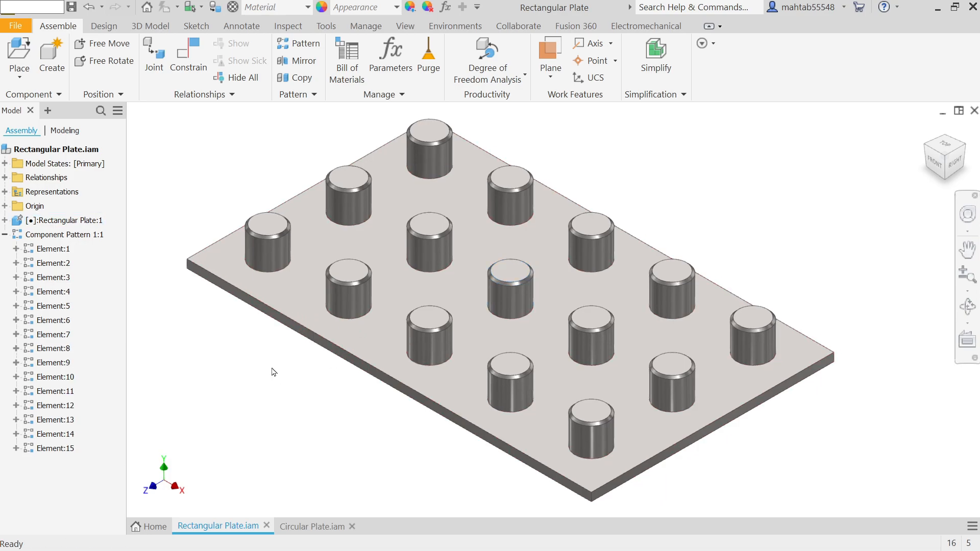